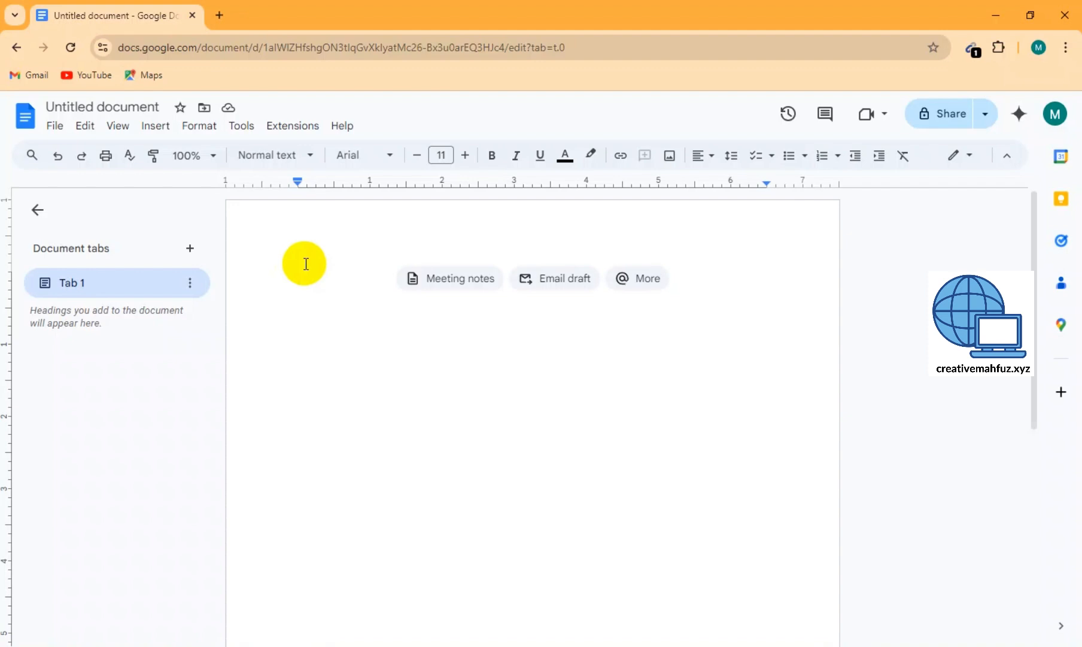
Open voice typing and set its dictation language to বাংলা (বাংলাদেশ)
click(242, 127)
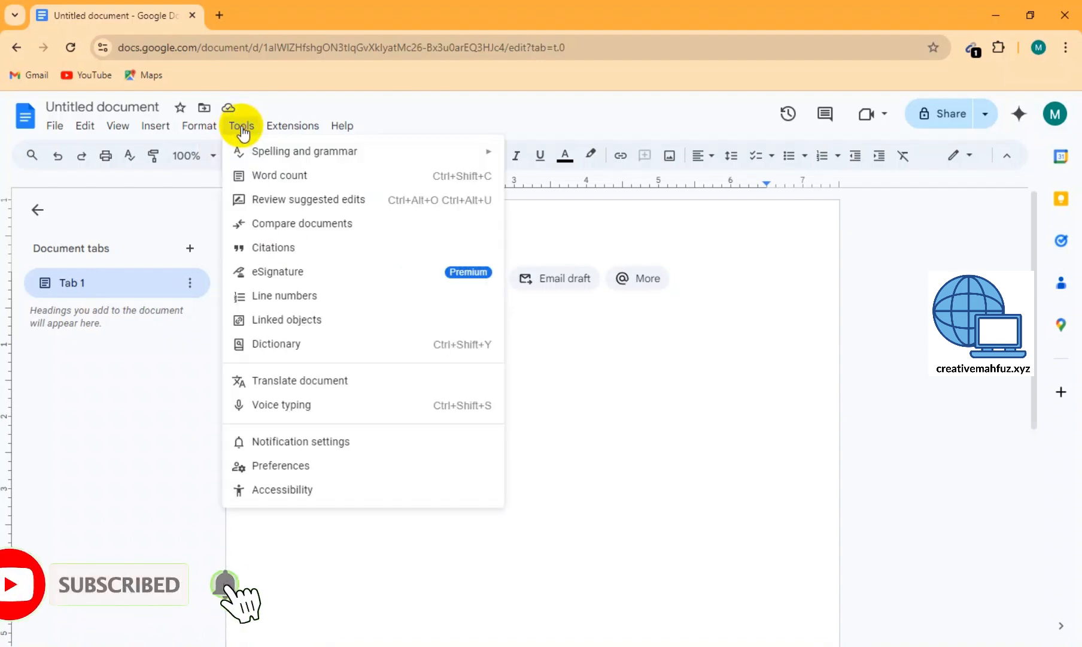
click(306, 412)
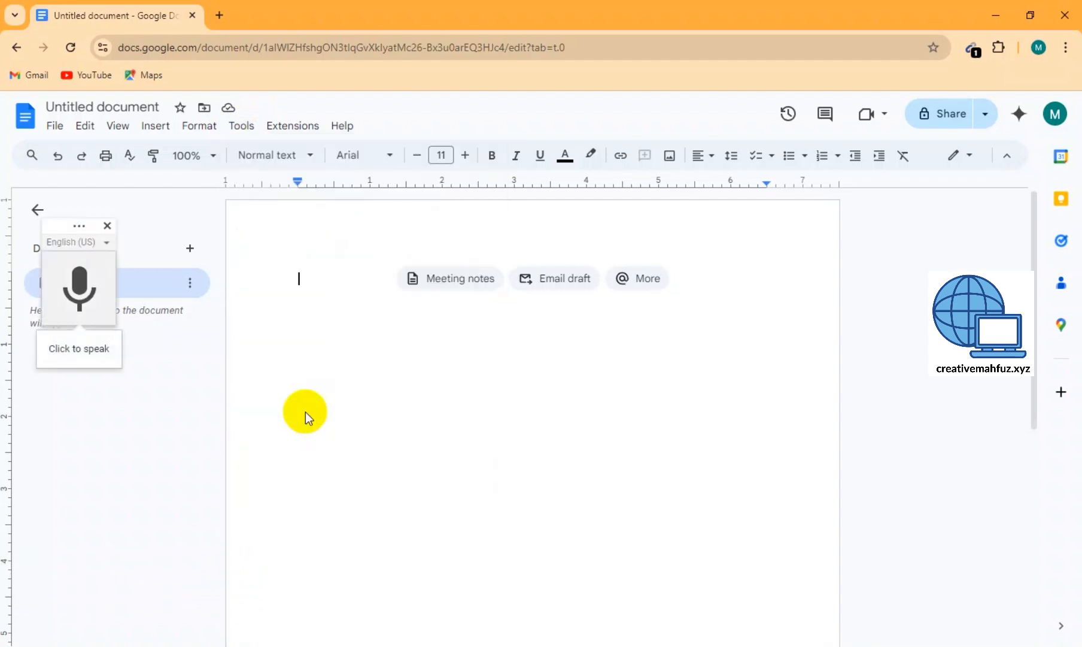
click(104, 50)
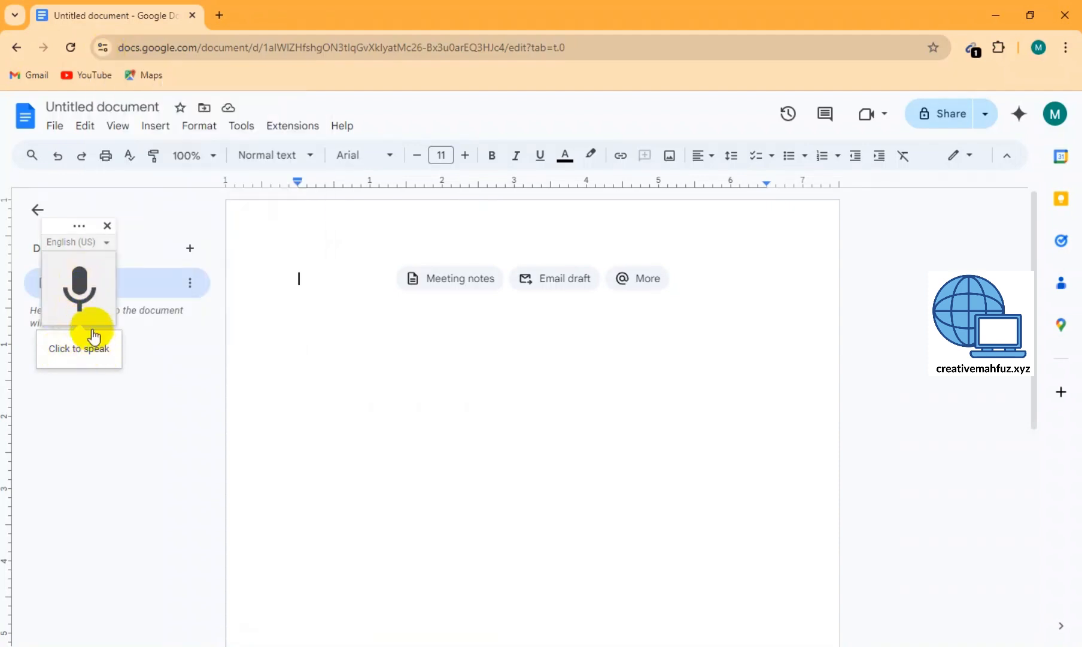
click(104, 242)
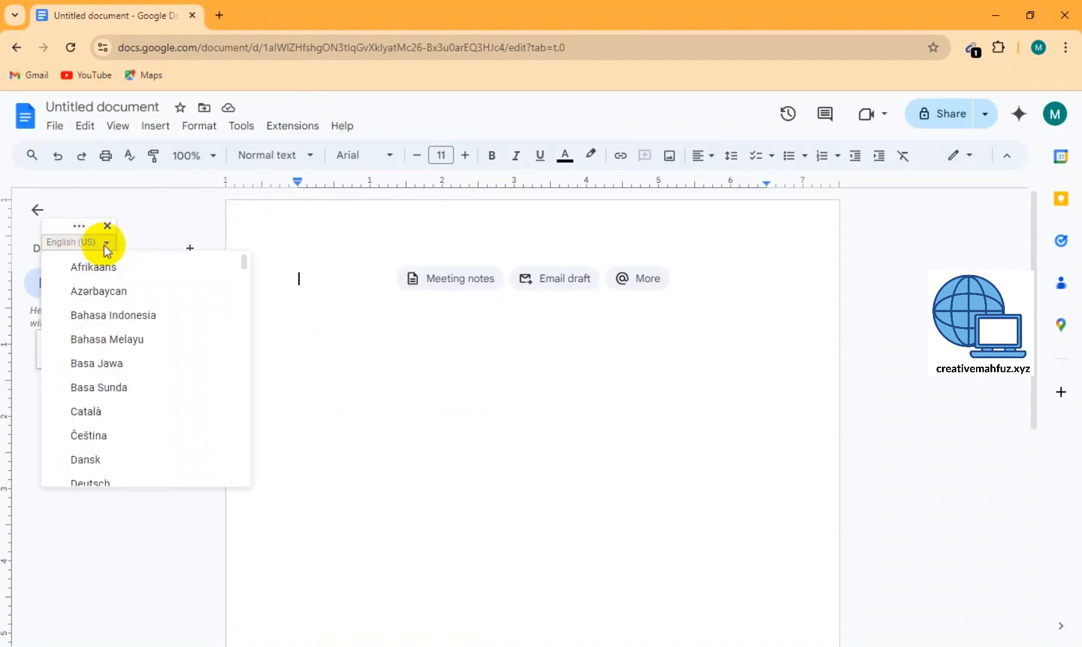
drag(245, 264, 232, 439)
scroll(233, 439, down, 2)
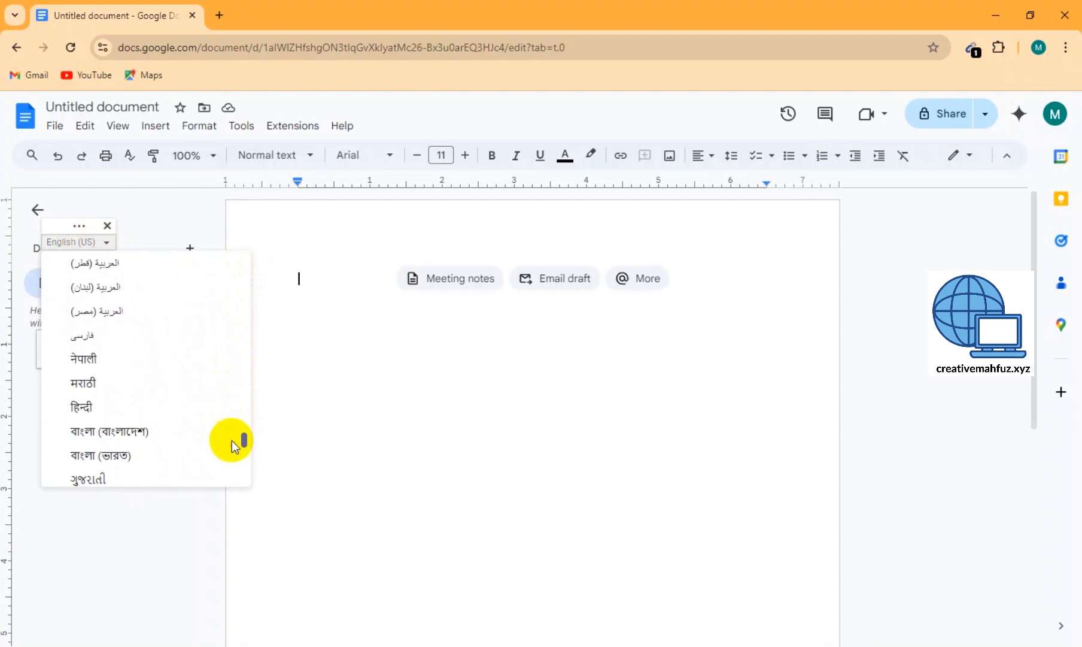
click(84, 433)
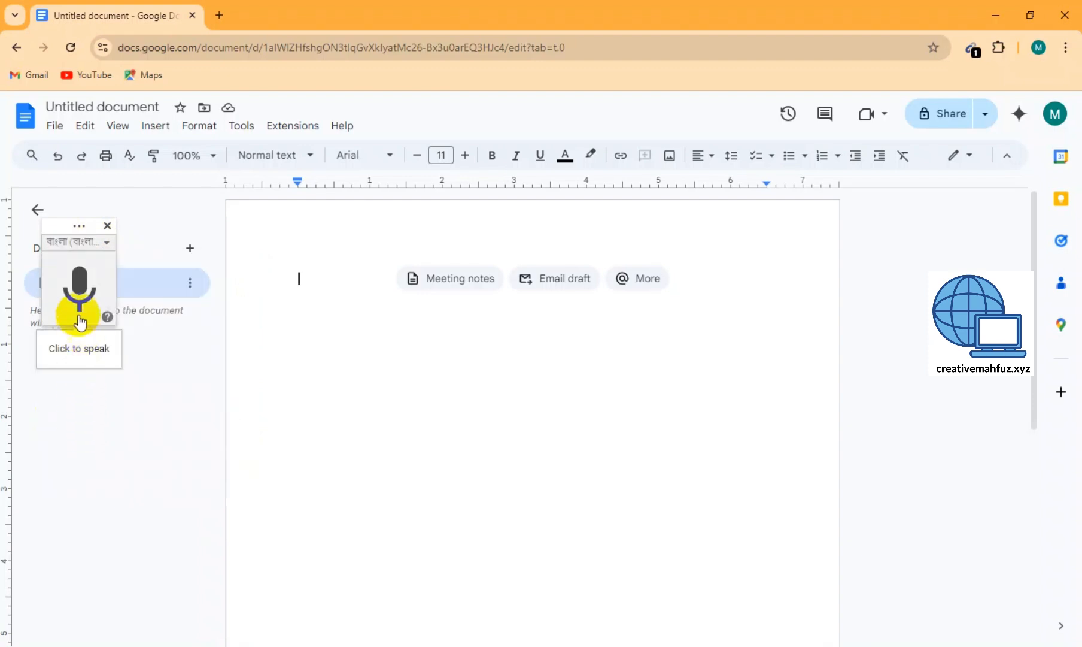
Start Bangla voice typing with microphone access allowed, and delete the stray dictated phrase "অফ করে দিলাম"
click(79, 294)
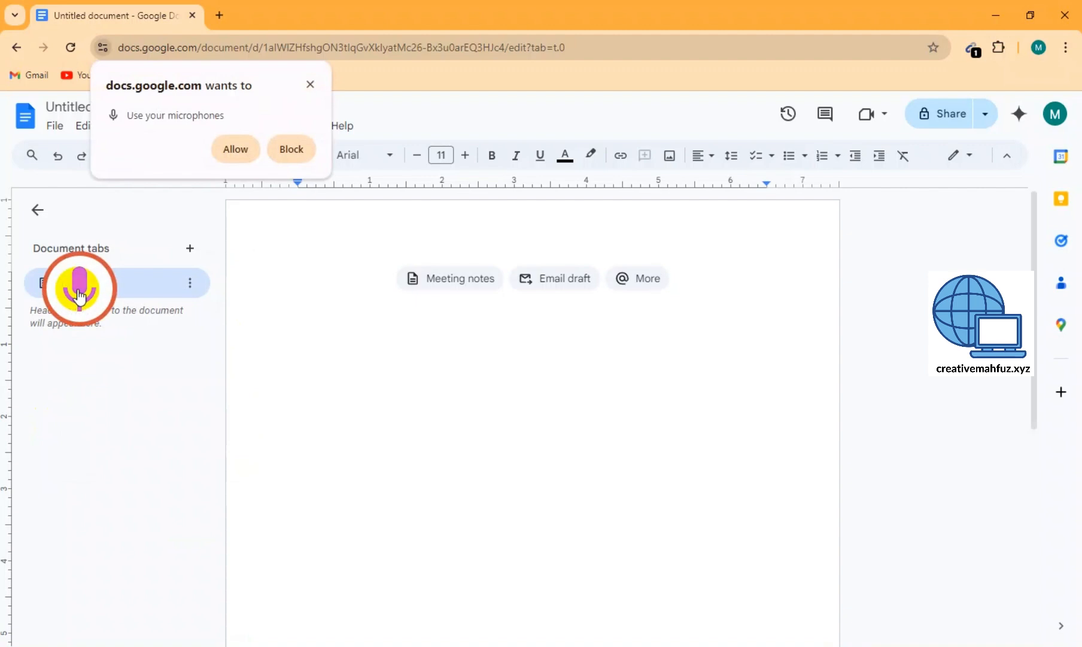
click(231, 151)
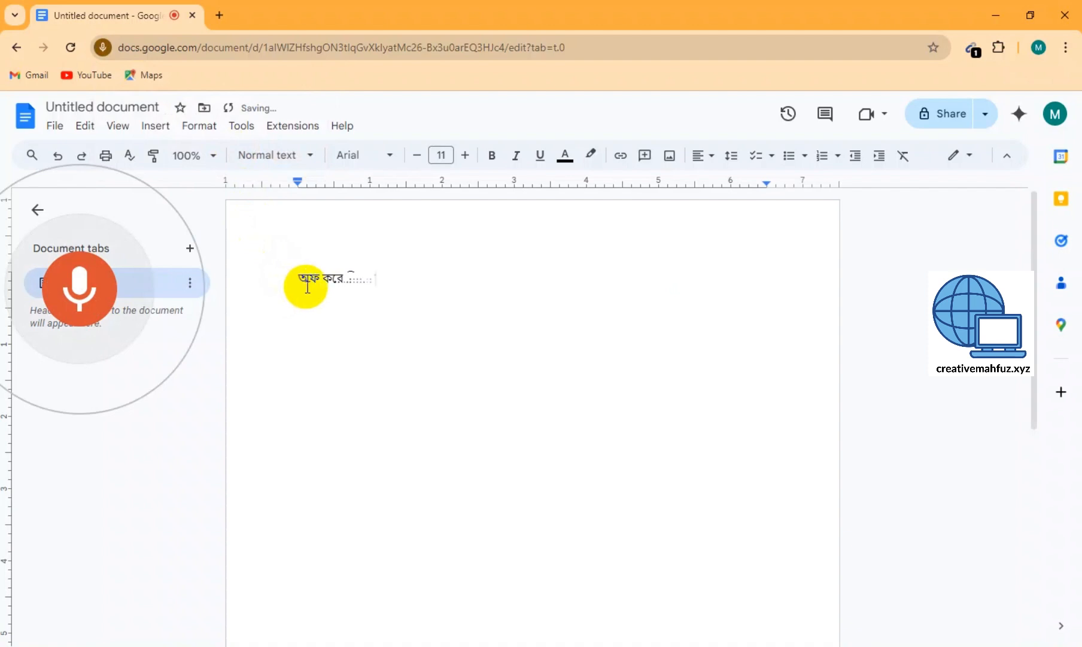
drag(389, 274, 301, 278)
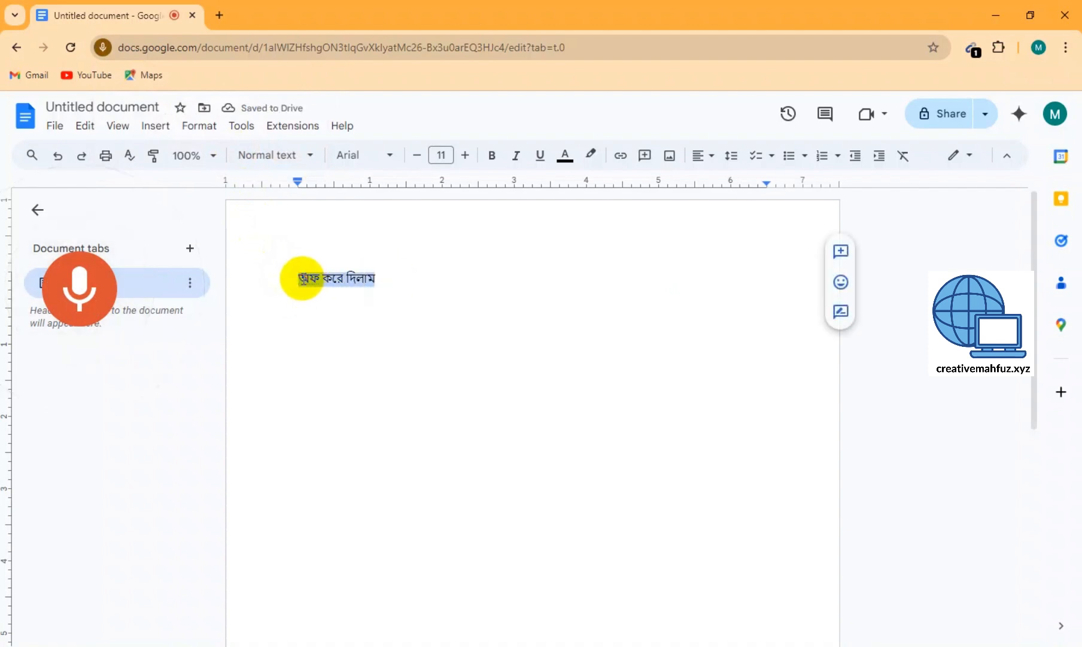
key(BackSpace)
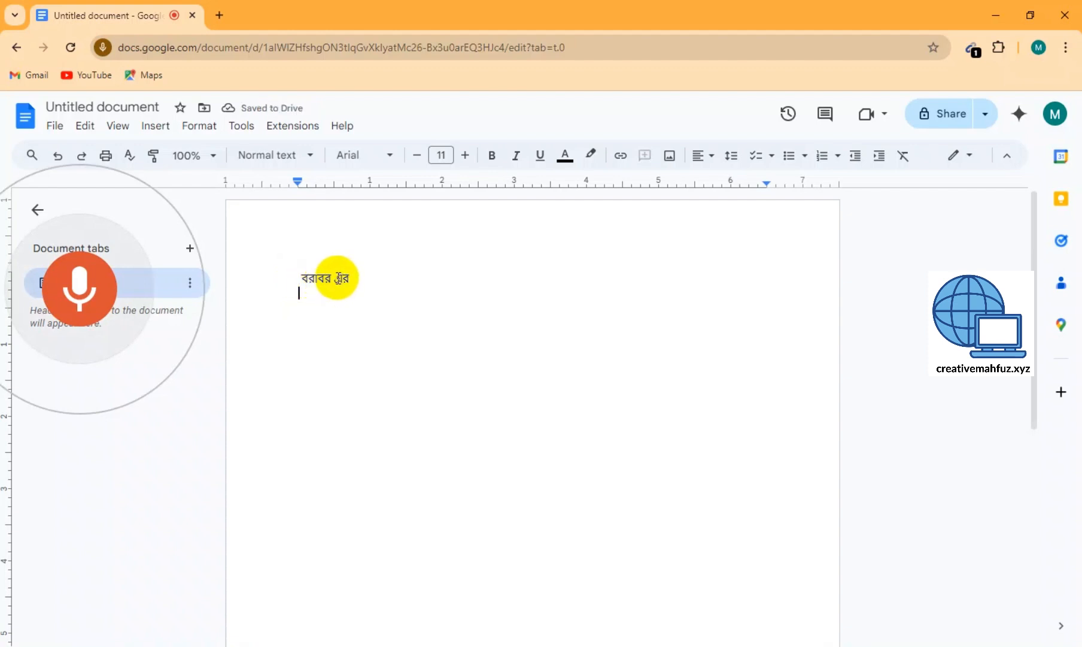
Dictate the recipient block addressed to চেয়ারম্যান, উপজেলা পরিষদ and the subject "একটি টিউবওয়েল প্রাপ্তির জন্য আবেদন", removing the stray word after "বরাবর"
drag(339, 278, 346, 294)
key(BackSpace)
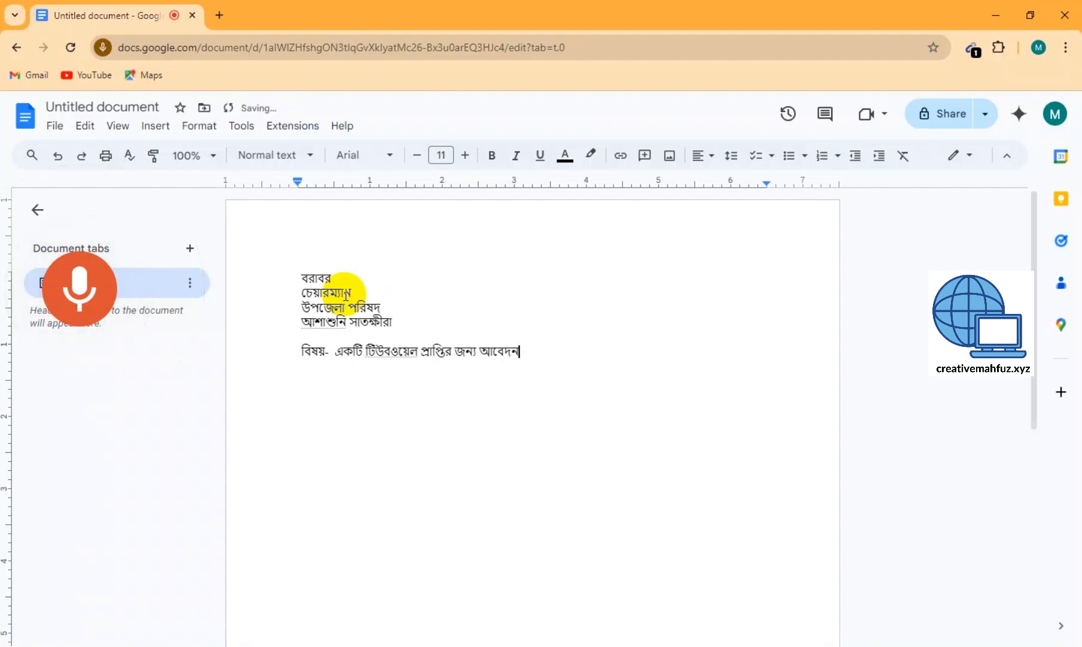
key(Return)
key(Return)
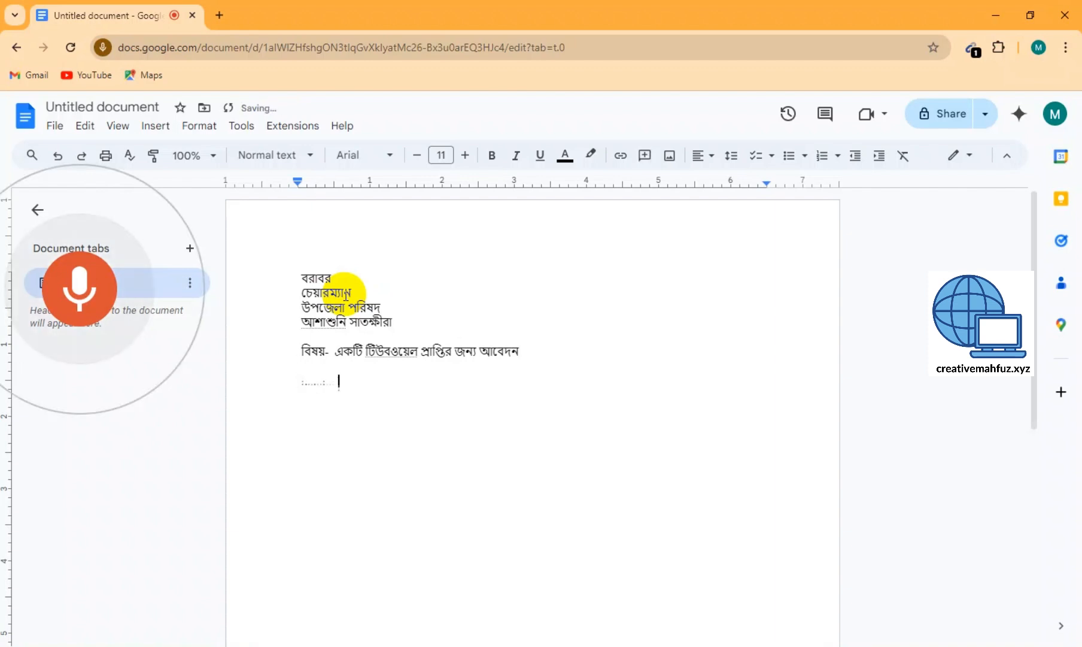
Dictate the salutation "মহোদয়" and the body paragraph requesting a deep tube well, restarting voice typing to finish at "গভীর নলকূপের আবেদন করছে"
key(Return)
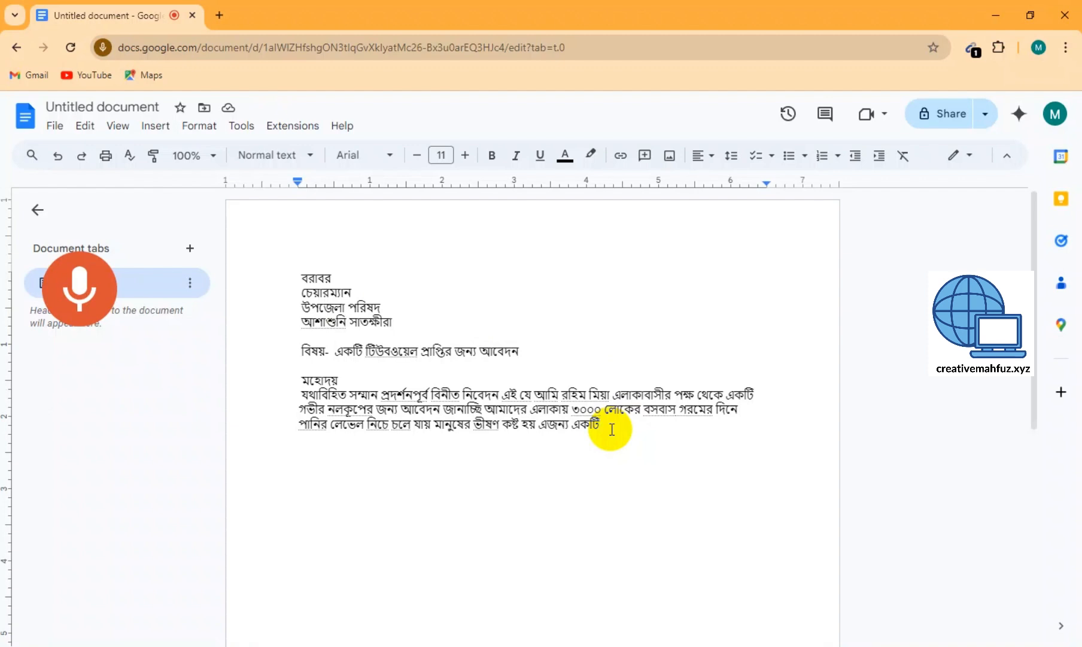
key(ctrl+shift+s)
click(69, 286)
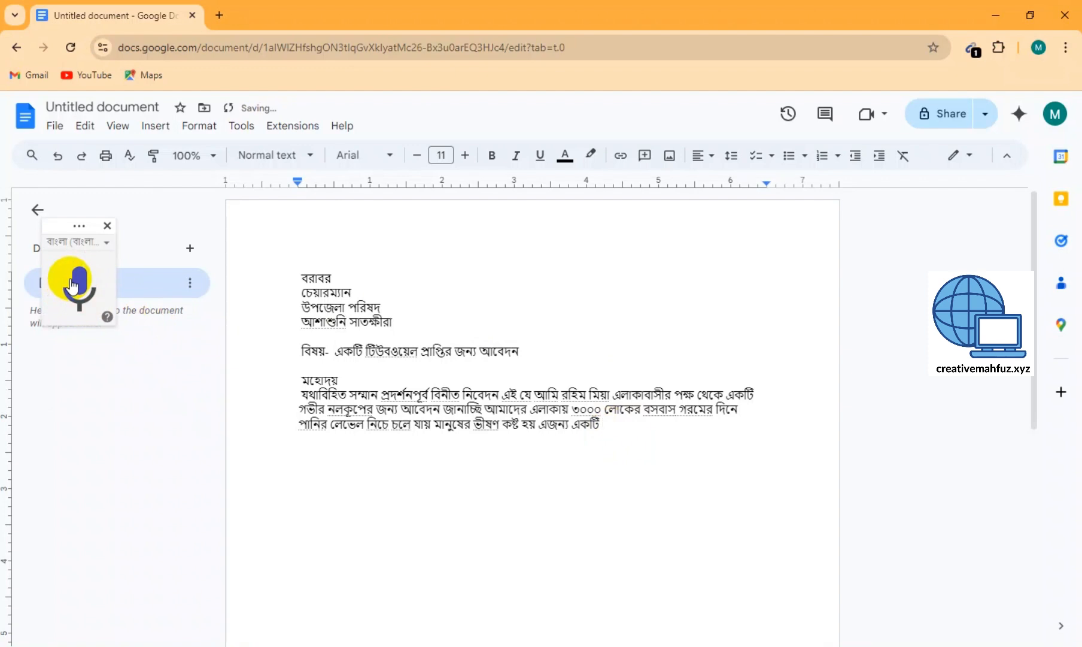
click(69, 286)
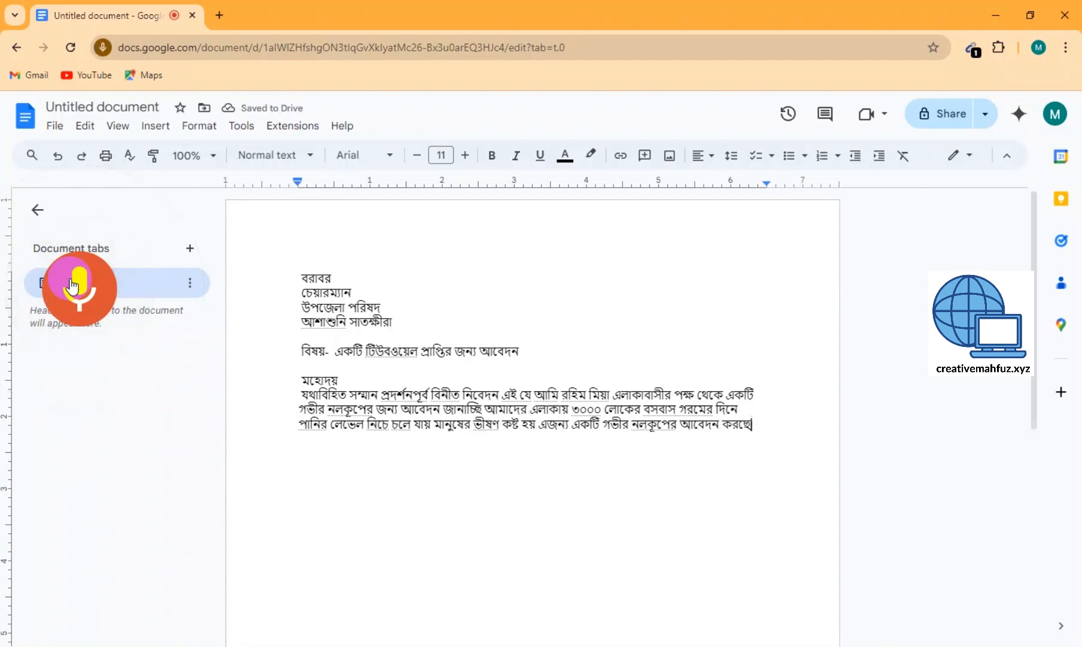
Dictate the closing line "অতএব নিবেদন এই যে একটি নলকূপ প্রদানের জন্য অনুরোধ করছি" and the sender's signature lines, and stop voice typing
key(Return)
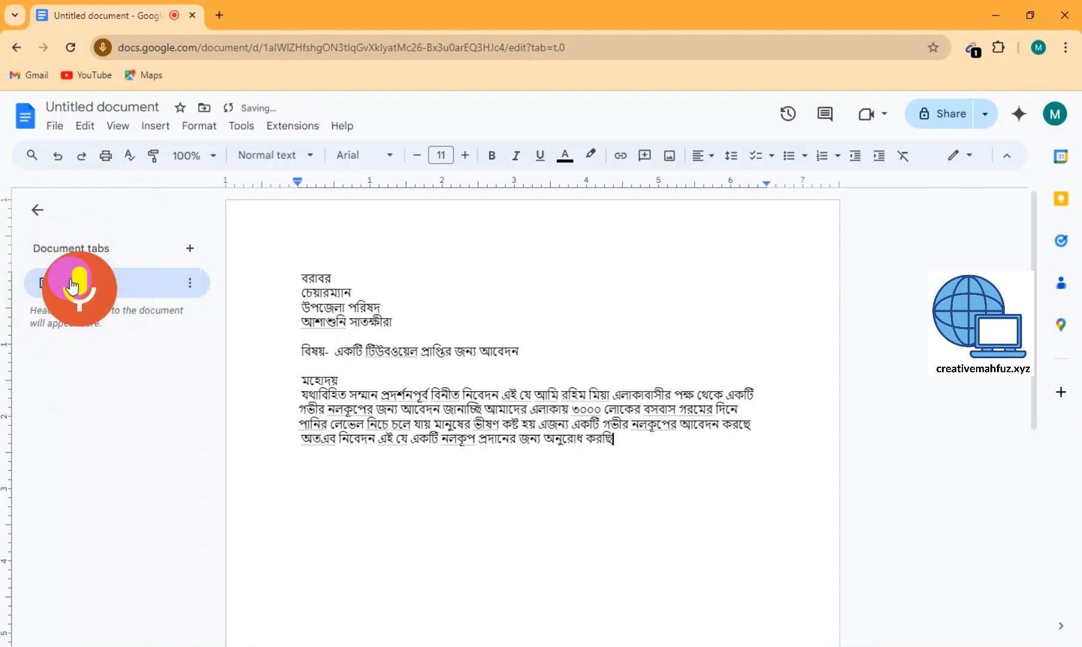
key(Return)
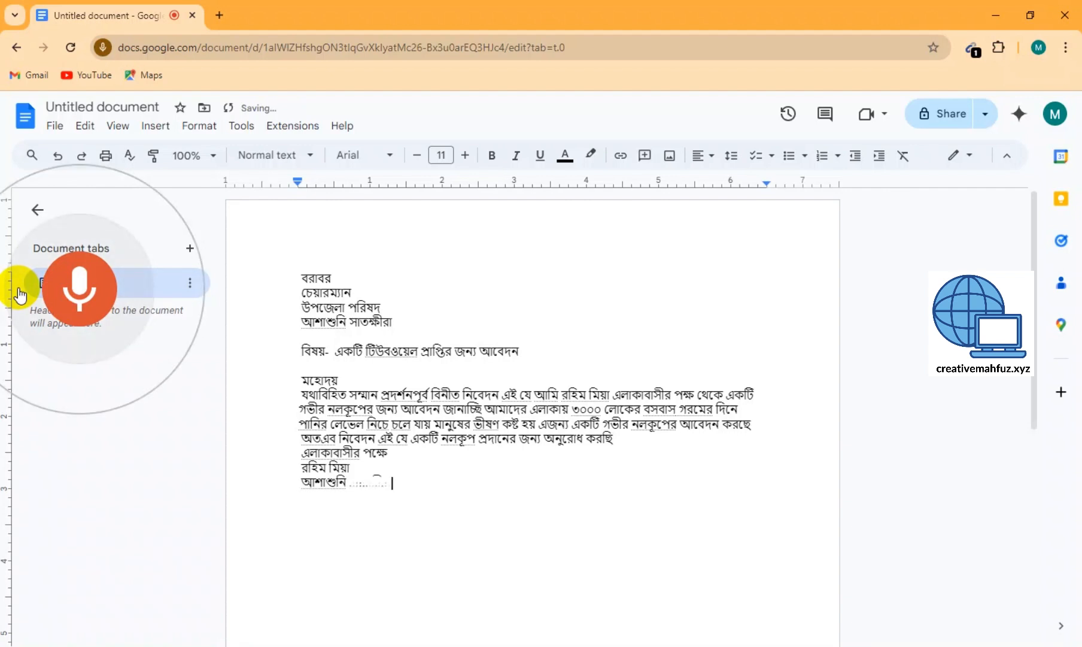
click(79, 291)
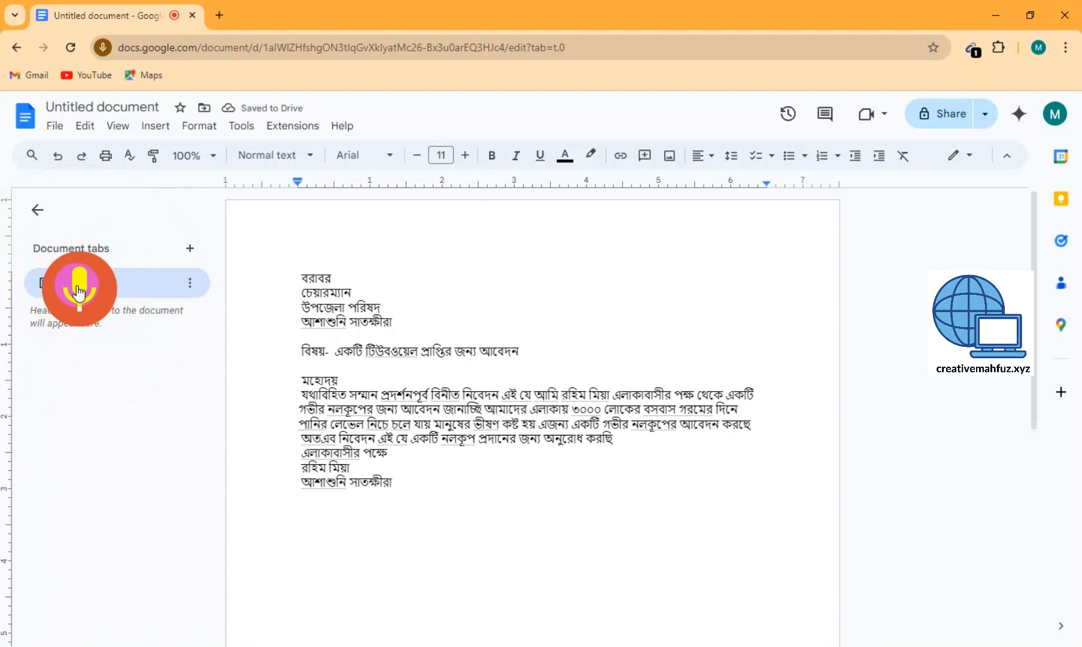
click(79, 291)
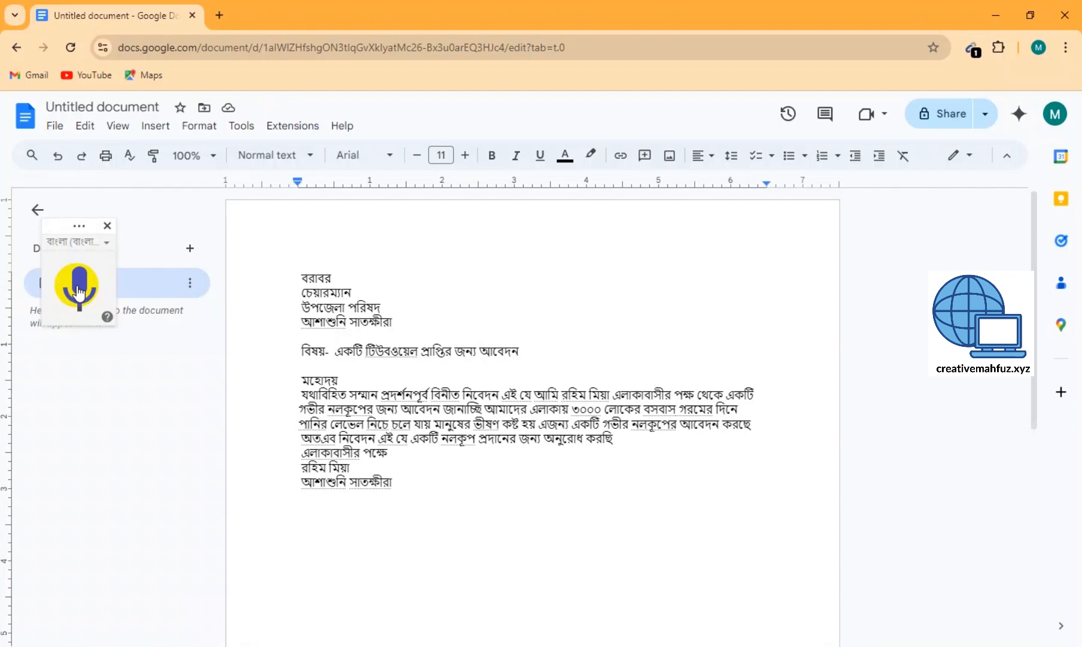
Add a new empty line below the last signature line of the Bangla letter
mouse_move(412, 486)
mouse_down()
mouse_move(294, 275)
mouse_move(393, 493)
mouse_move(300, 278)
mouse_move(411, 492)
mouse_up()
click(394, 494)
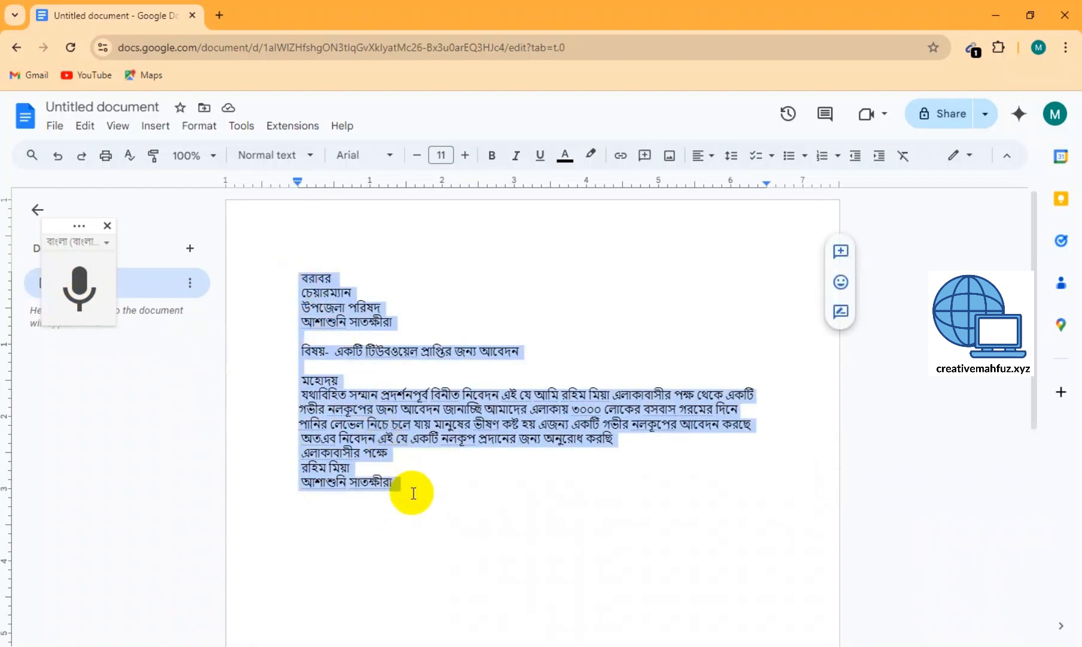
click(413, 493)
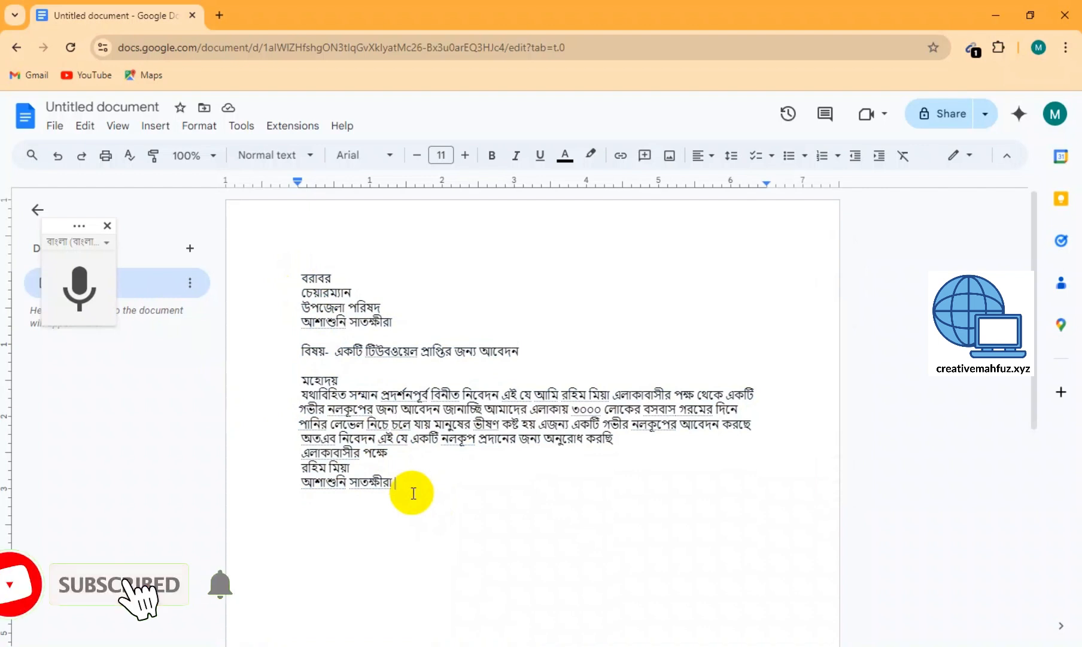
key(Return)
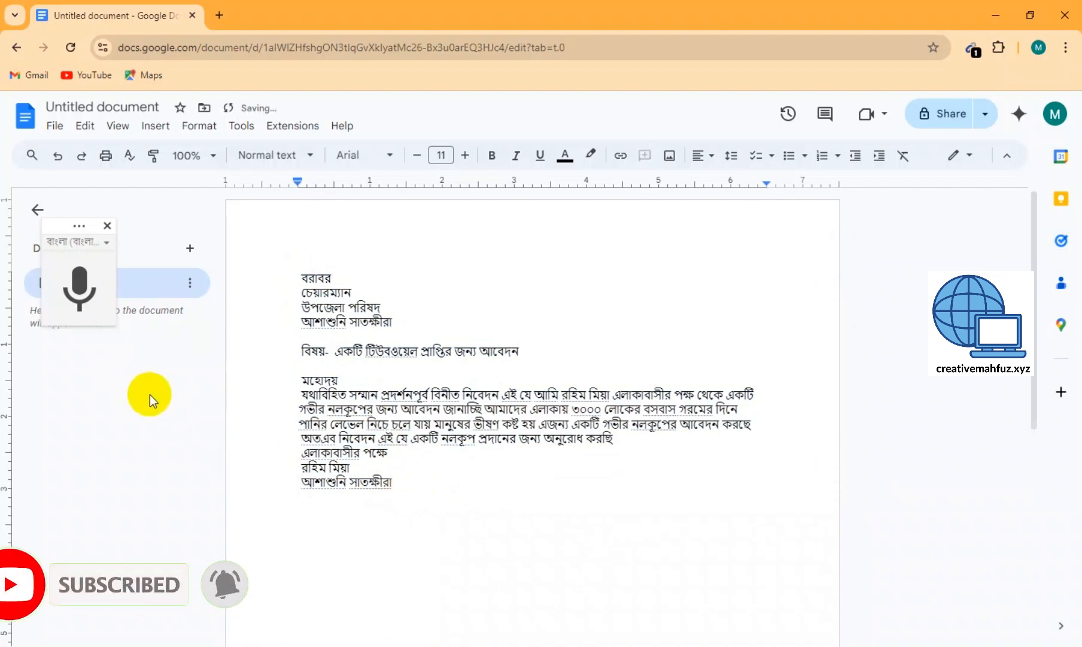
Change the voice typing language to English (United States)
click(106, 243)
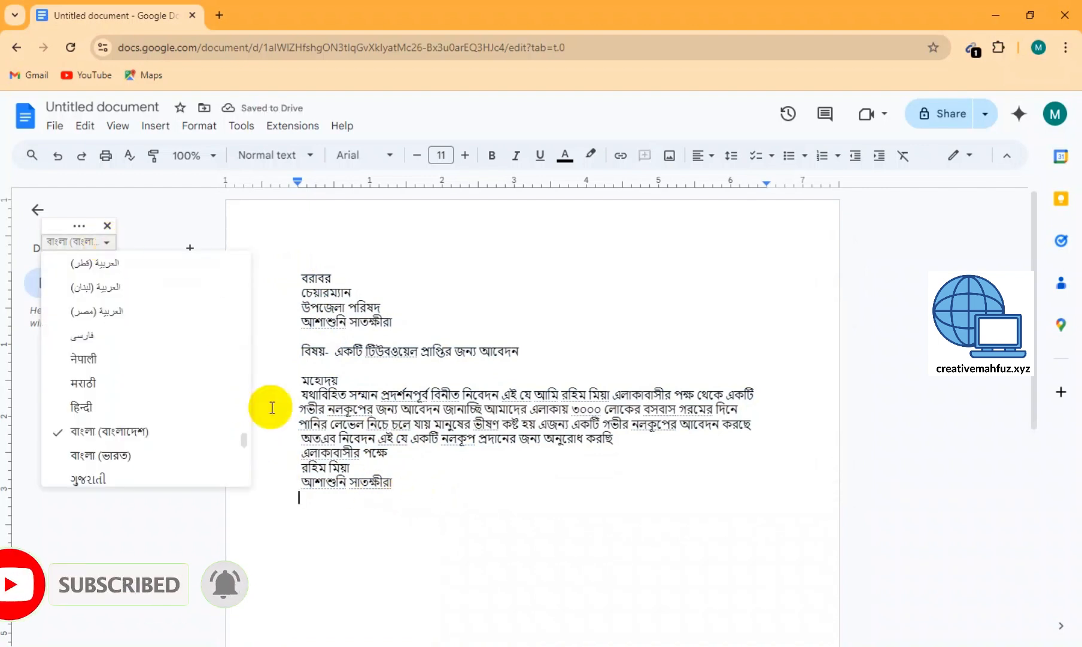
drag(243, 443, 242, 346)
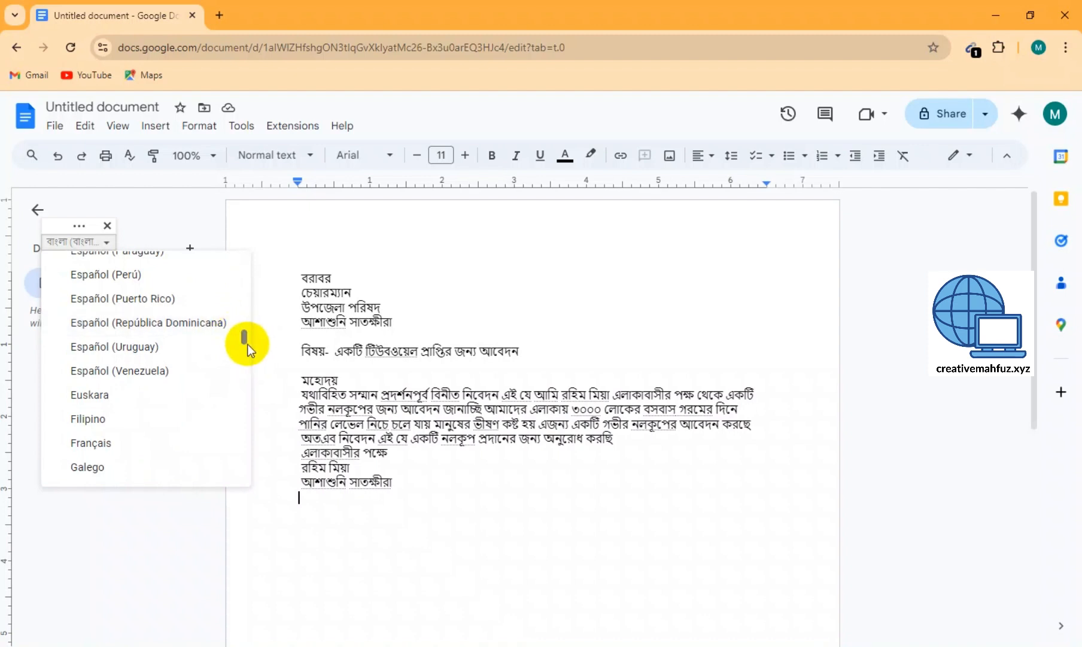
drag(245, 344, 247, 304)
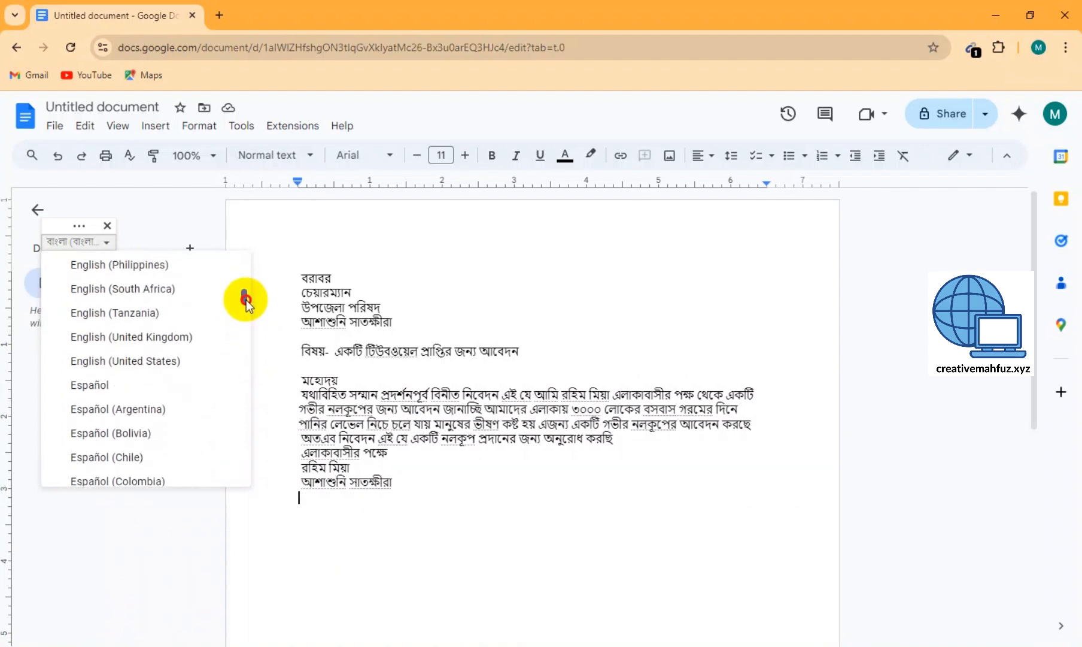
click(168, 362)
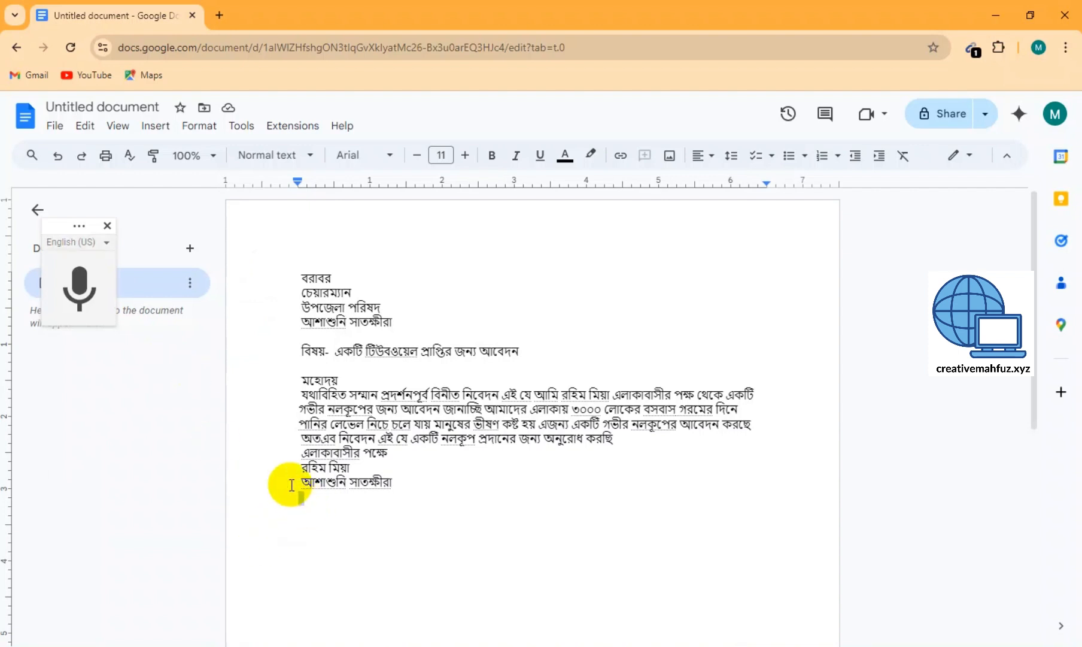
Dictate "Bangladesh is our country. Bangladesh is a beautiful country. we live in Bangladesh." on the empty last line and stop voice typing
drag(268, 492, 378, 508)
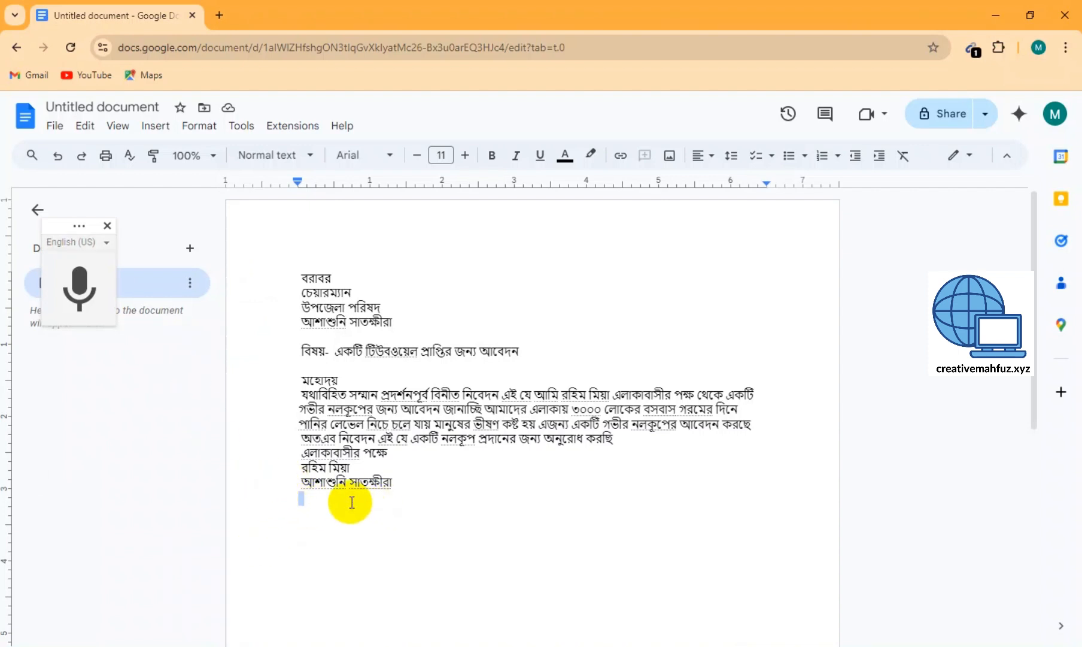
click(353, 504)
click(81, 281)
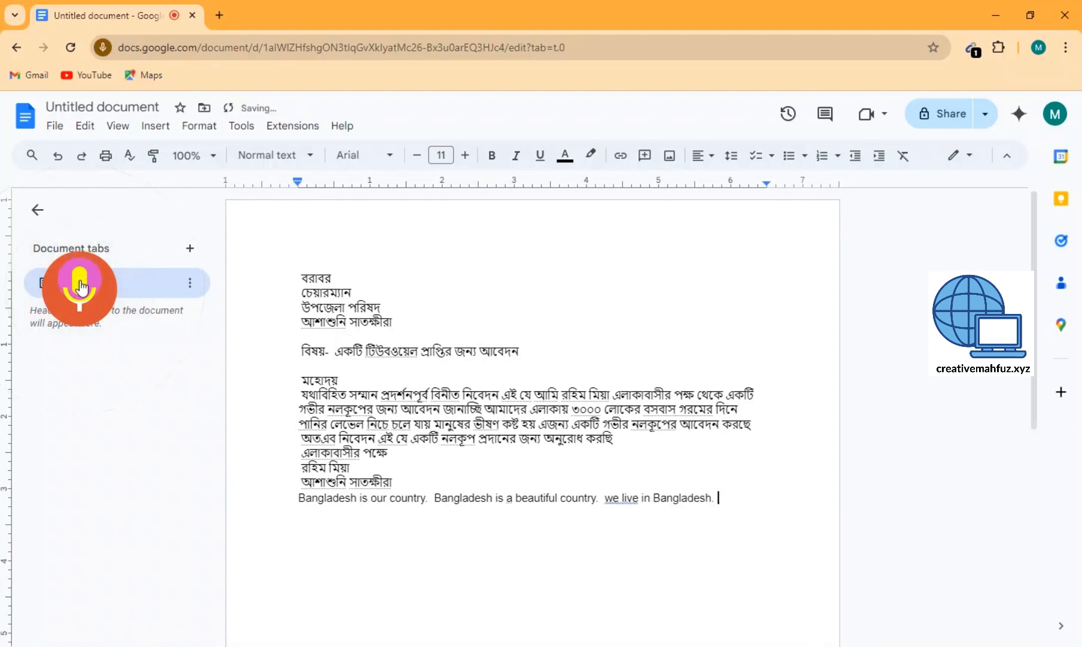
click(80, 281)
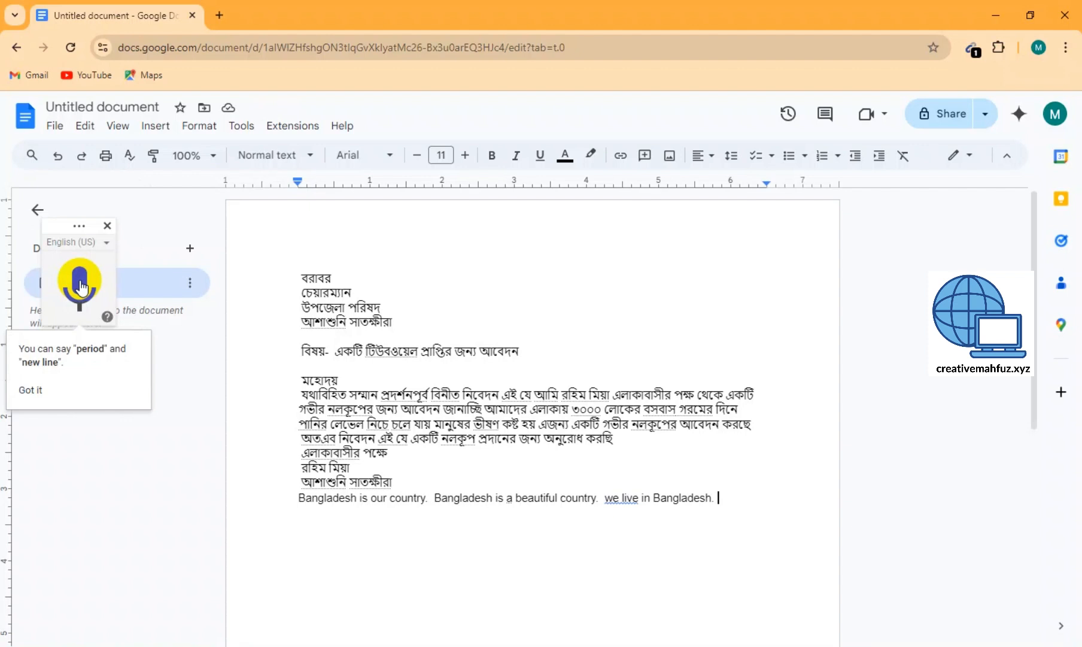
click(81, 286)
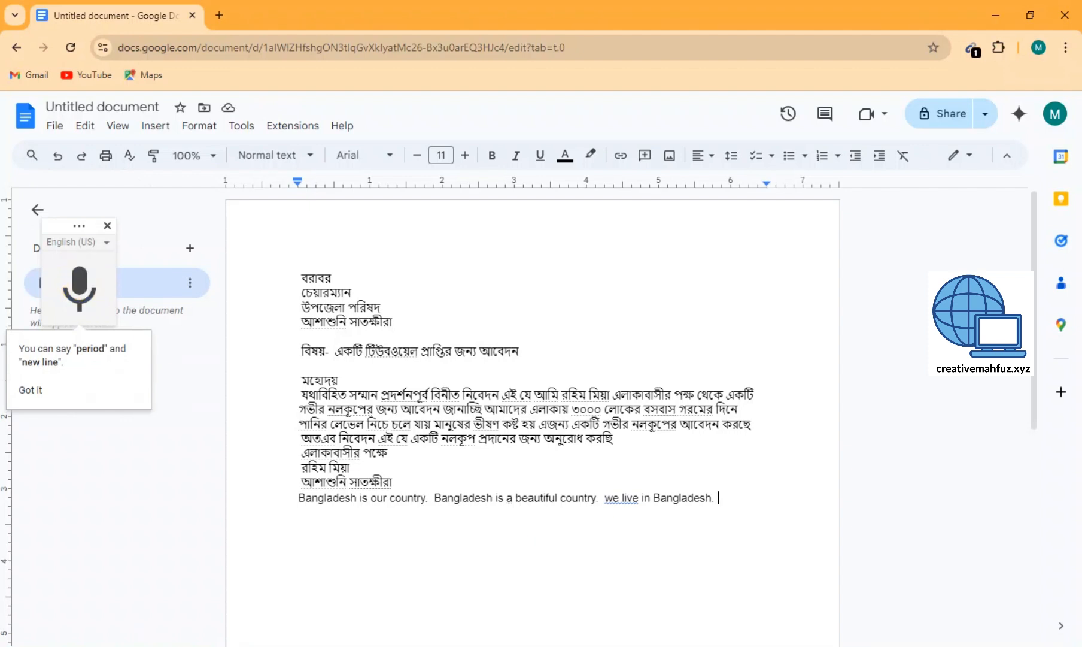